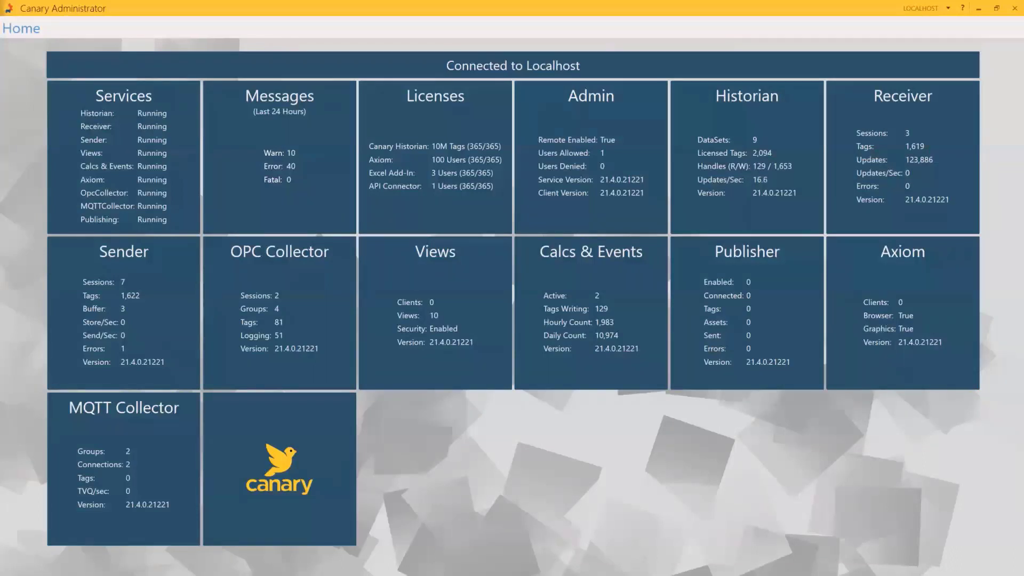
# Open the Views page listing the ten views with their connection and request statistics
pyautogui.click(402, 288)
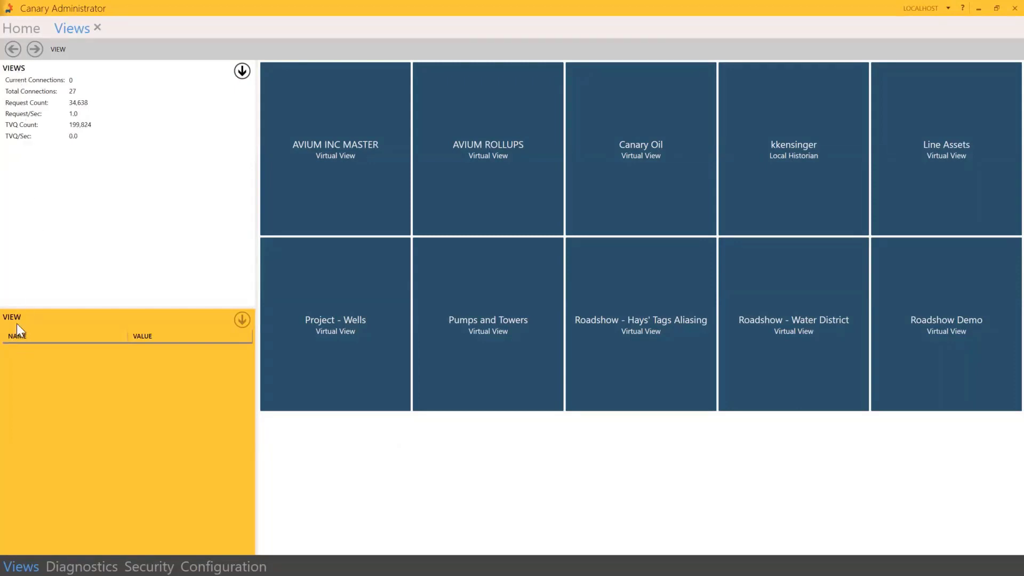
# Review the Project - Wells, Pumps and Towers, Hays and Water District views, then open Views Configuration
pyautogui.click(308, 287)
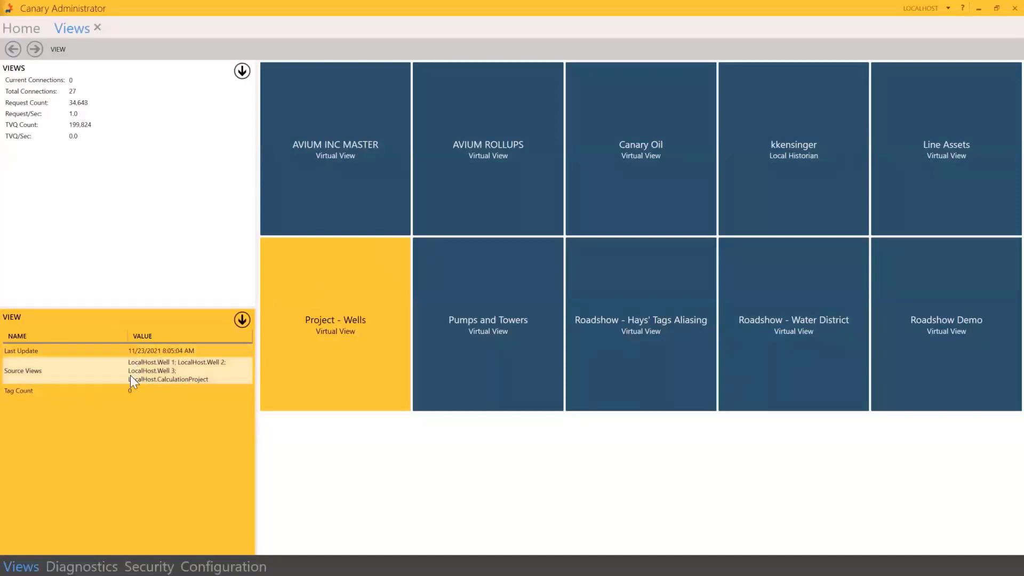
pyautogui.click(524, 336)
pyautogui.click(612, 349)
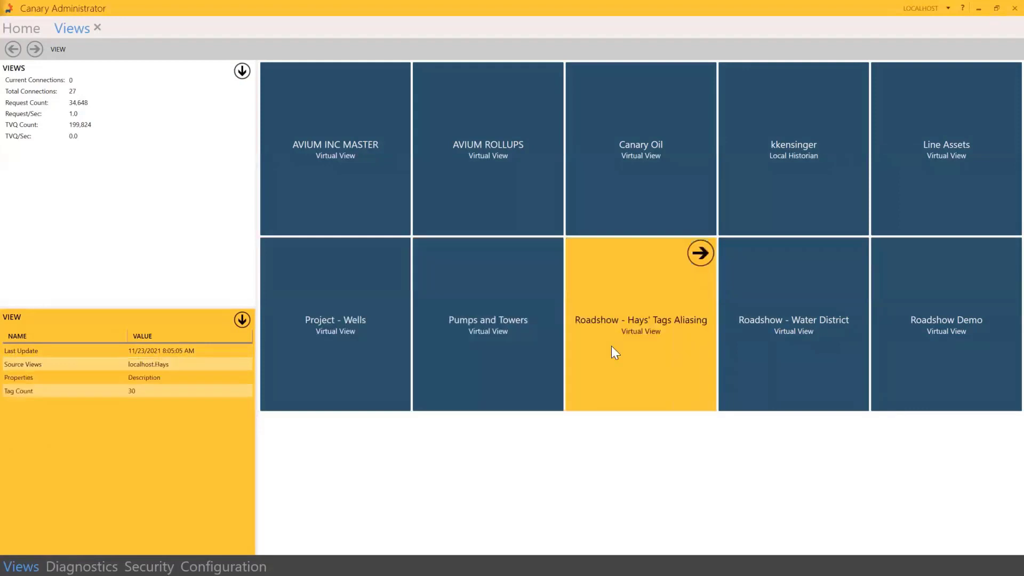
pyautogui.click(775, 344)
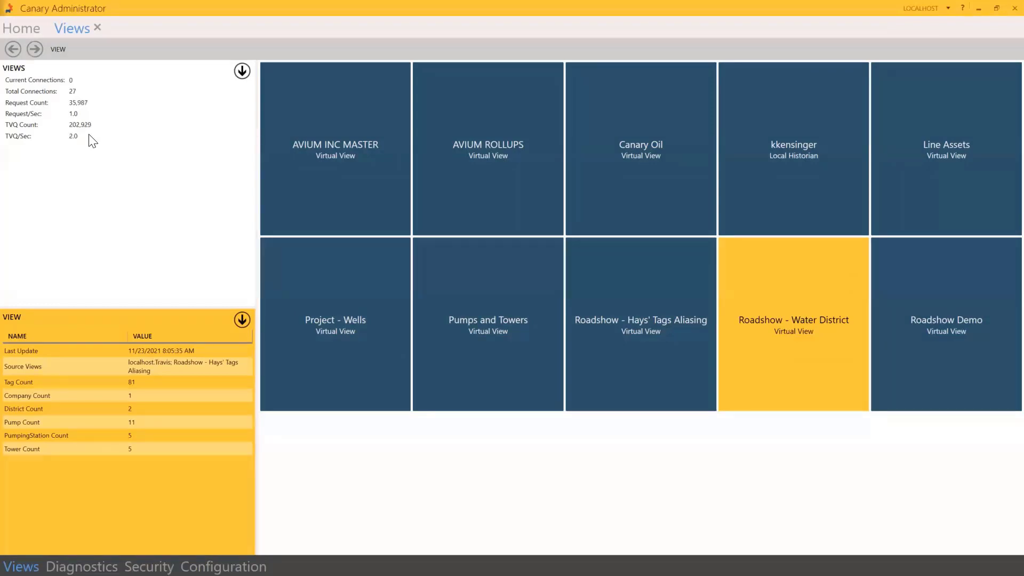
pyautogui.click(218, 567)
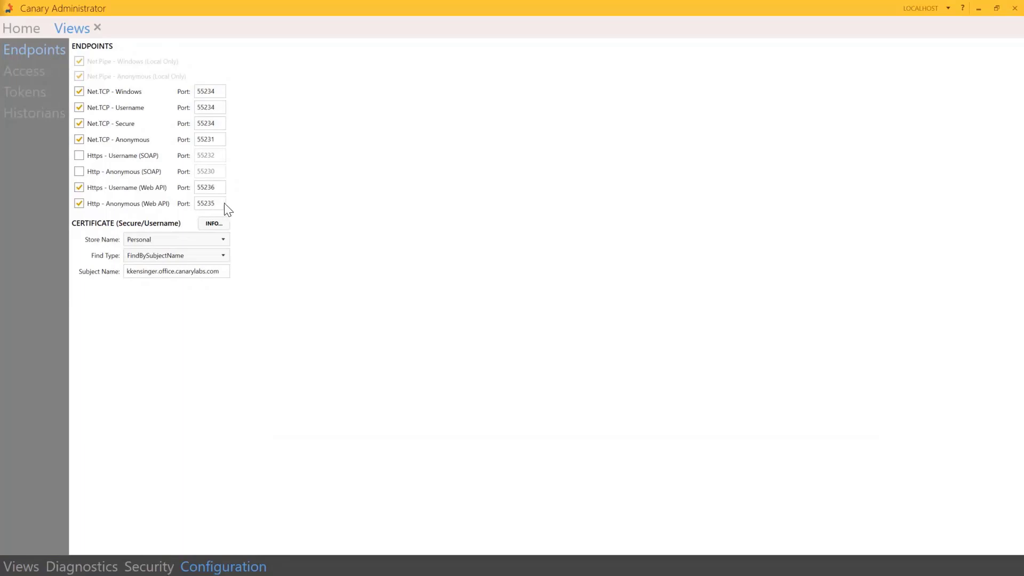
# Turn off the Http - Anonymous (Web API) and Net.TCP - Anonymous endpoints and apply
pyautogui.click(79, 203)
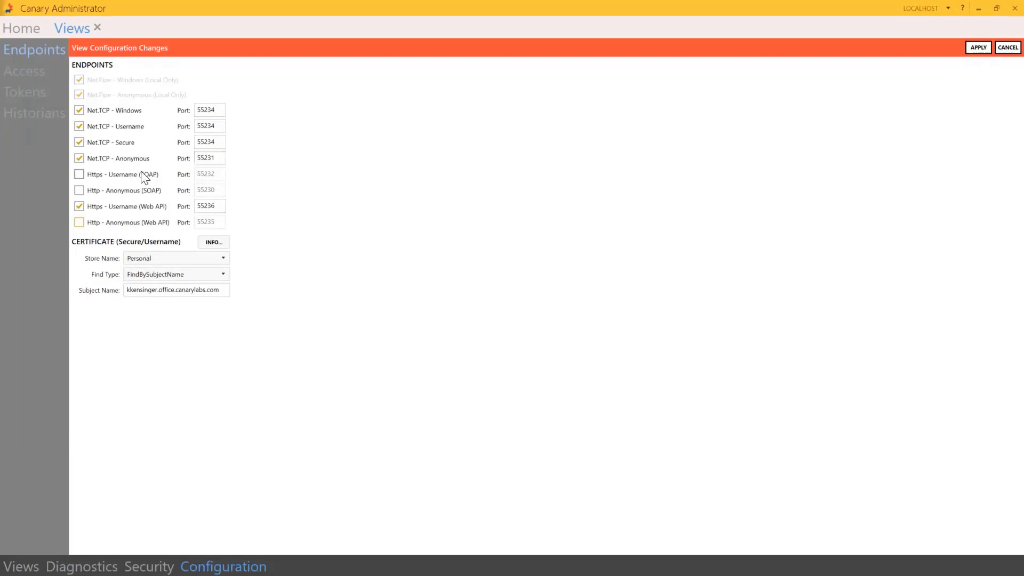
pyautogui.click(77, 158)
pyautogui.click(978, 48)
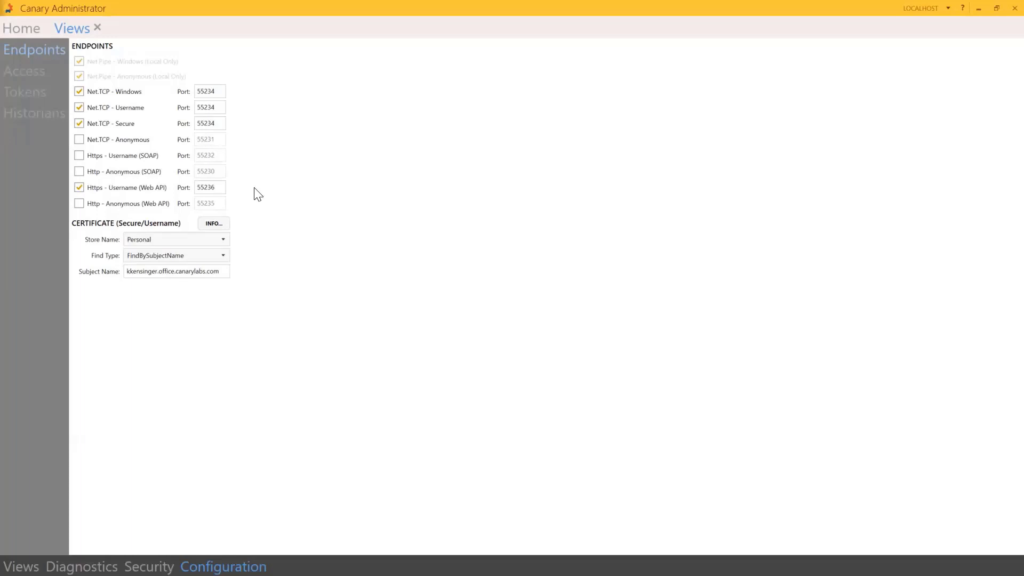
# Show the Views Access page, where Everyone and ANONYMOUS LOGON are allowed
pyautogui.click(23, 75)
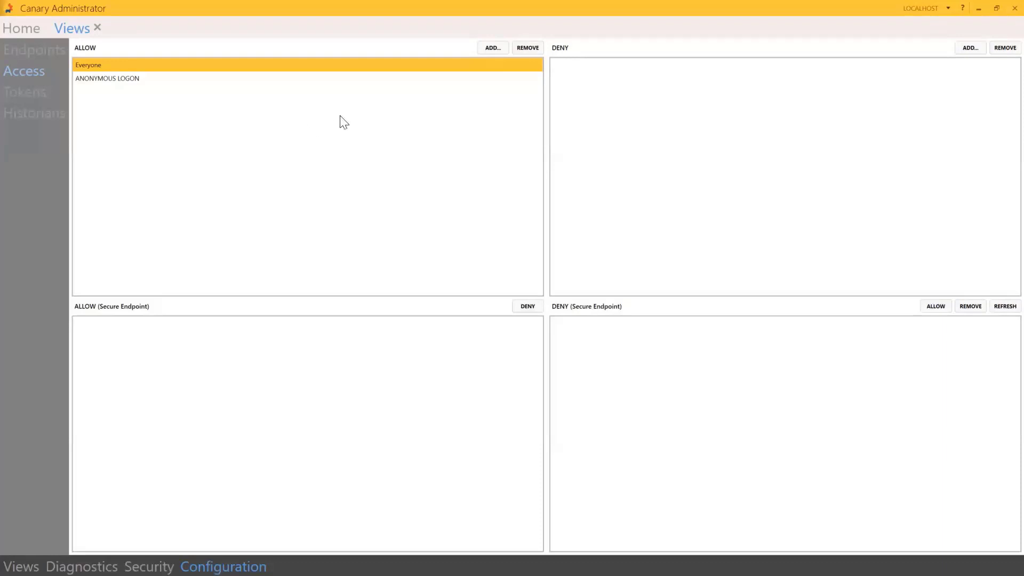
# Cancel out of the ALLOW and DENY user pickers, leaving access lists unchanged, and open Security Permissions
pyautogui.click(490, 49)
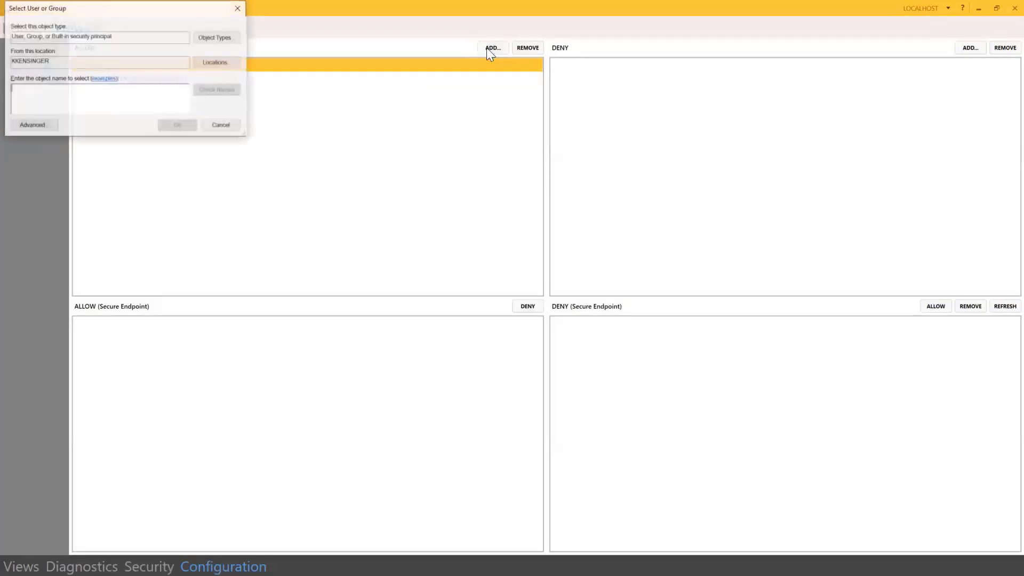
pyautogui.moveTo(126, 15); pyautogui.dragTo(272, 110)
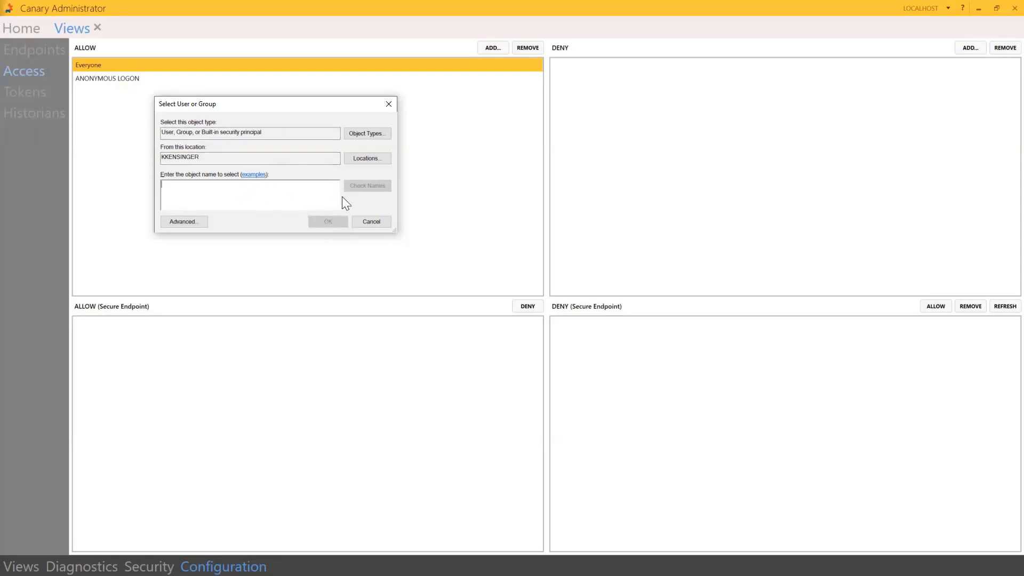
pyautogui.click(388, 104)
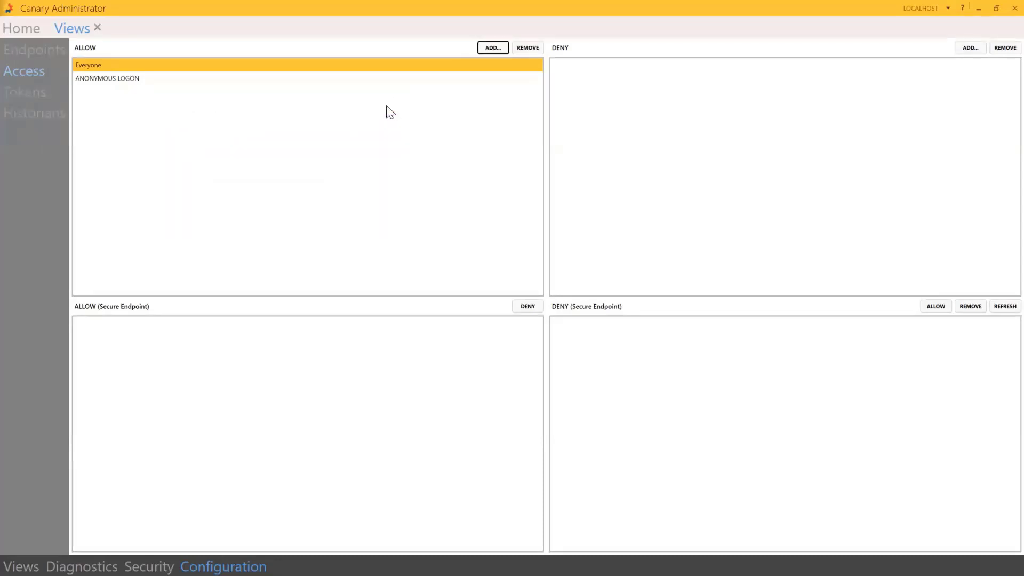
pyautogui.click(969, 49)
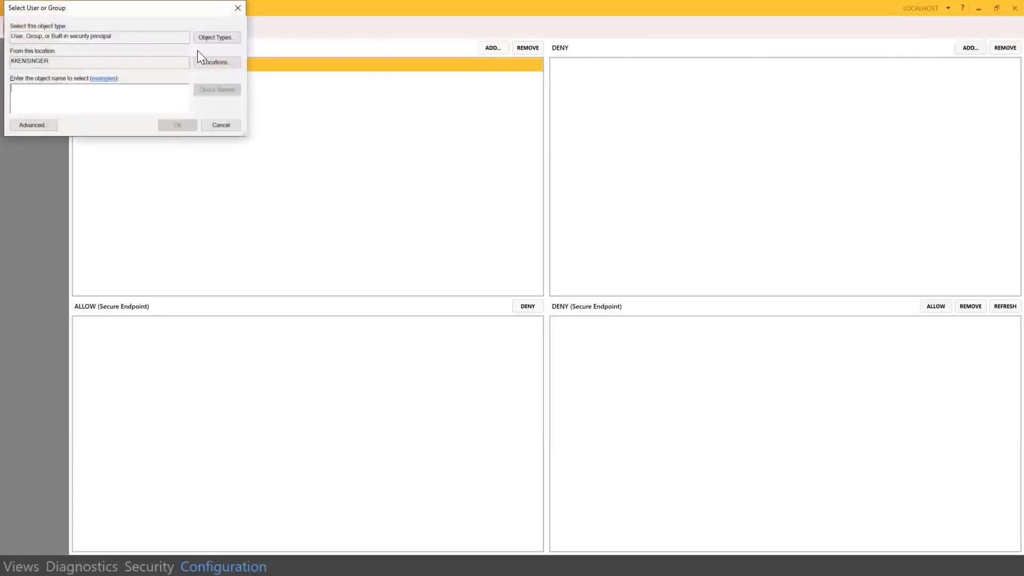
pyautogui.click(238, 7)
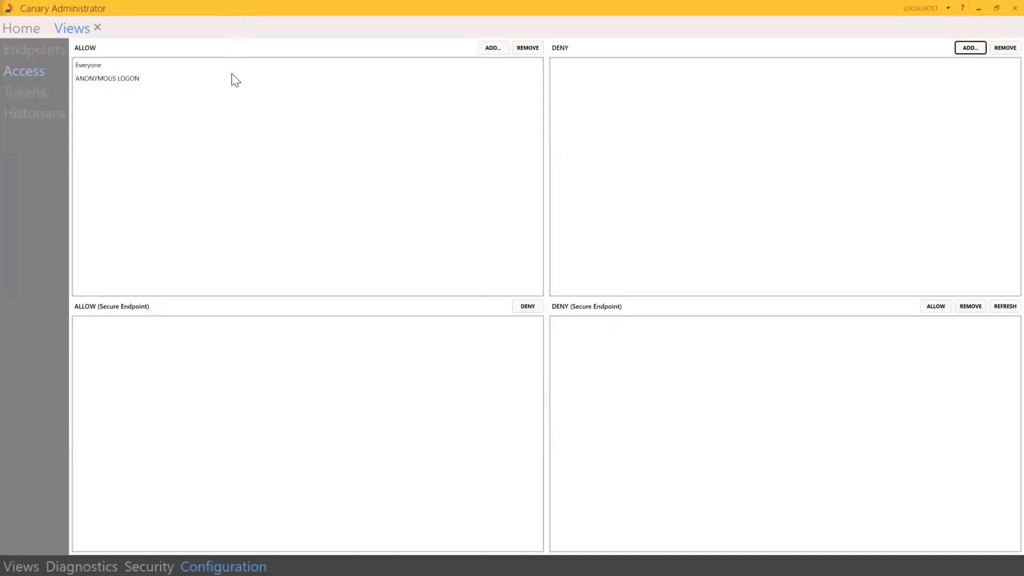
pyautogui.click(162, 565)
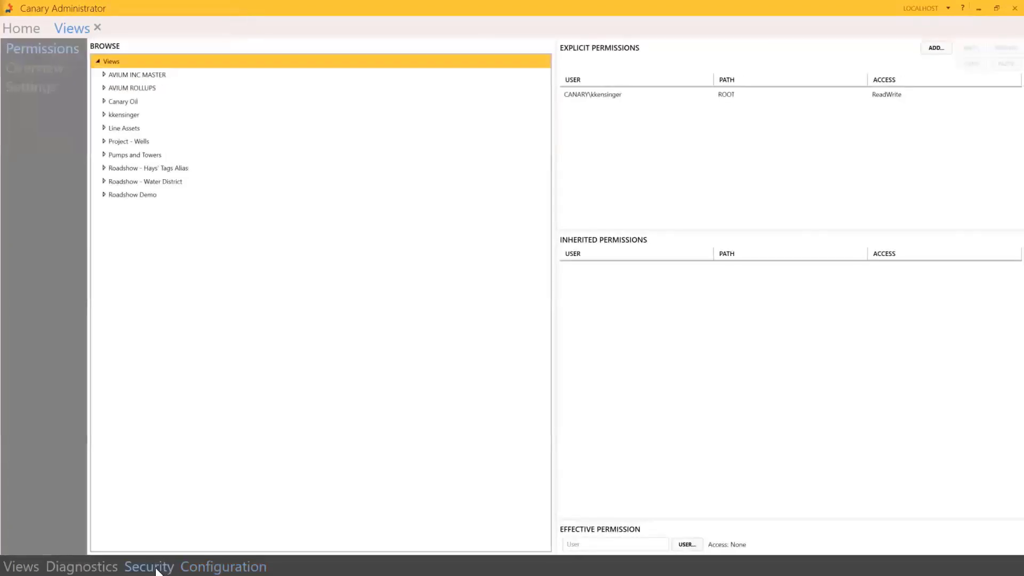
# Open the Views Security Settings to confirm Security Enabled is checked
pyautogui.click(27, 87)
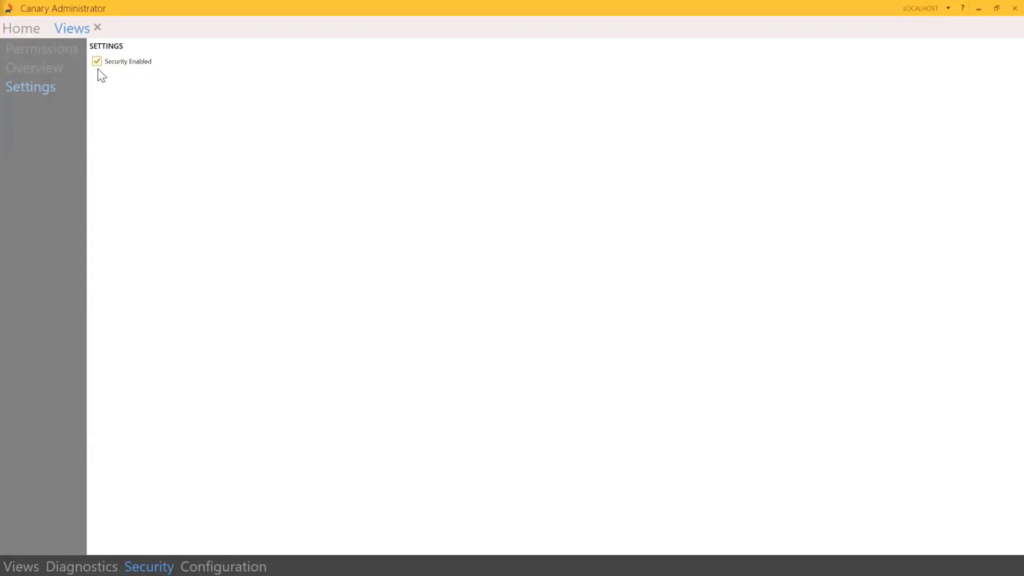
# Return to the Views Permissions page showing the explicit ReadWrite entry at ROOT
pyautogui.click(40, 48)
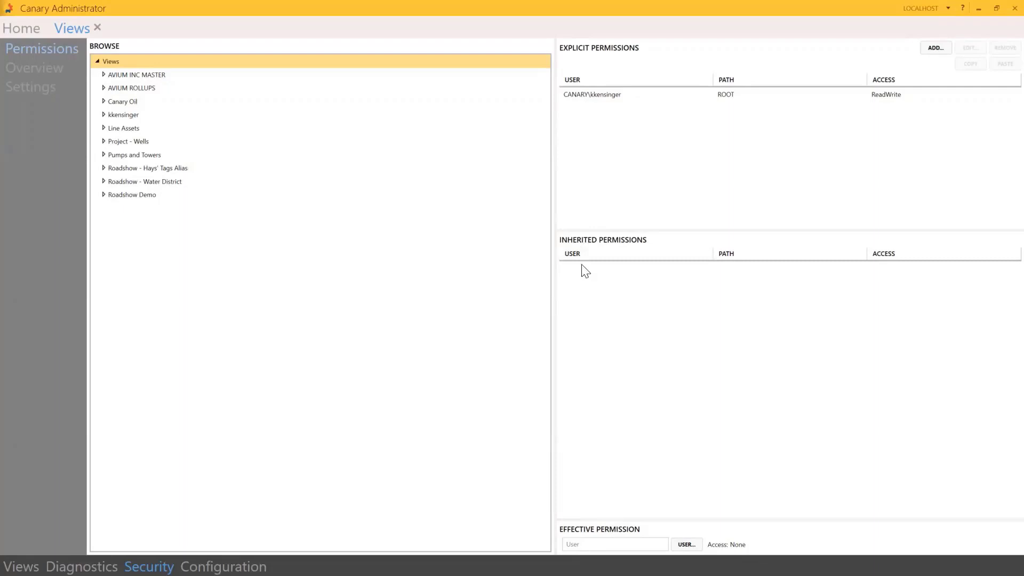
# Add a ReadWrite permission at ROOT for the domain user account, entering its account name
pyautogui.click(934, 48)
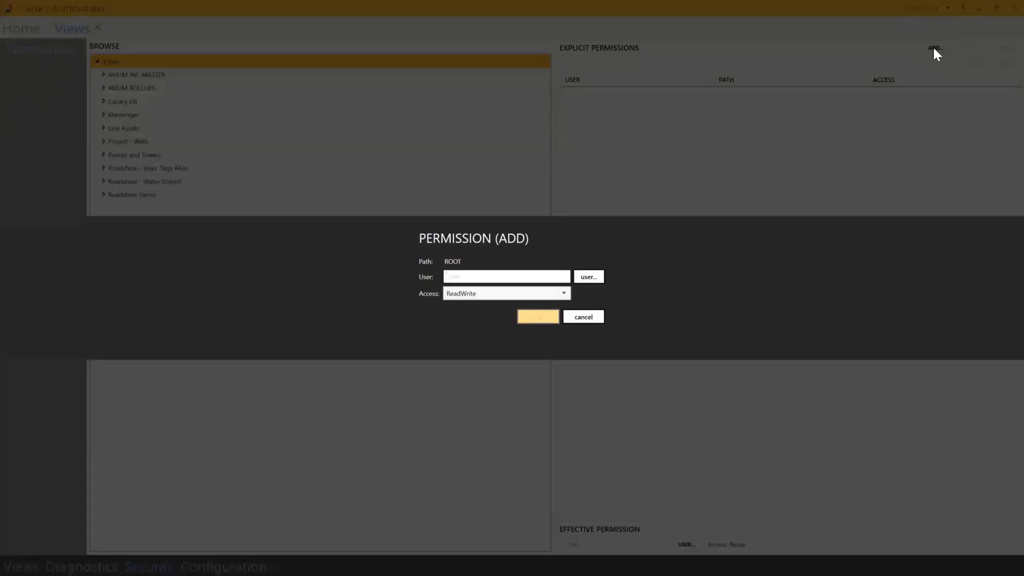
pyautogui.click(563, 294)
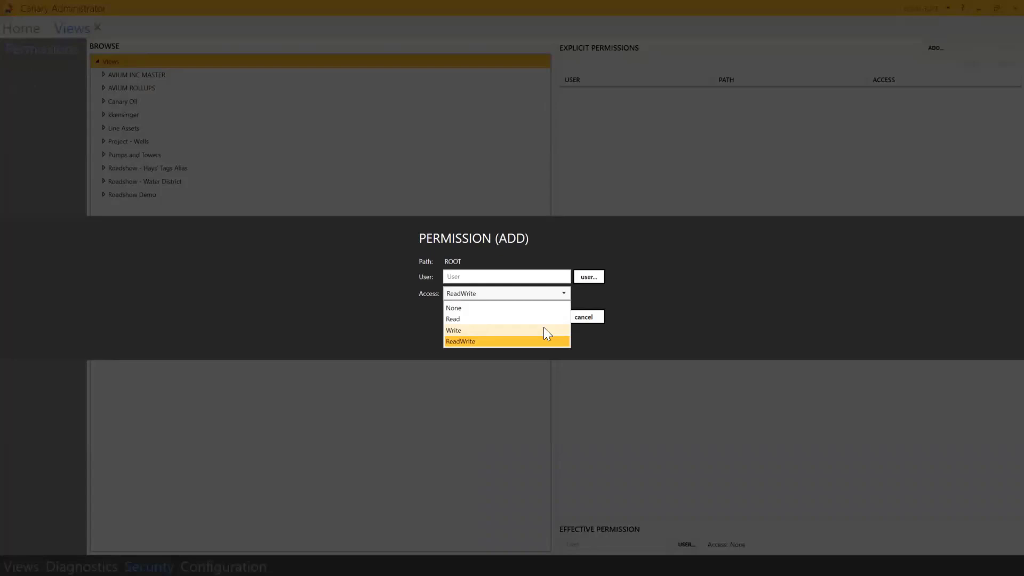
pyautogui.click(590, 287)
pyautogui.click(589, 277)
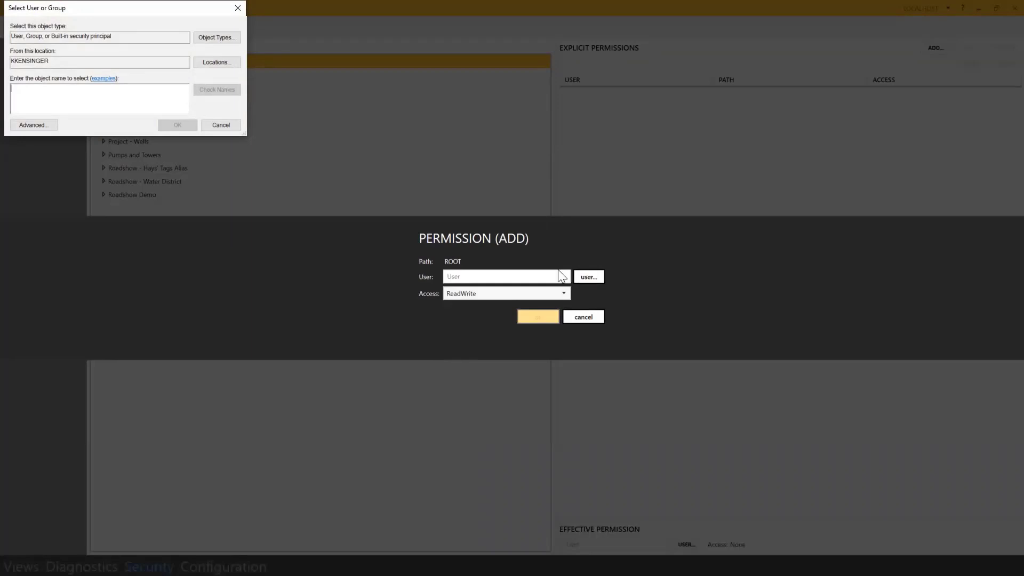
pyautogui.click(237, 9)
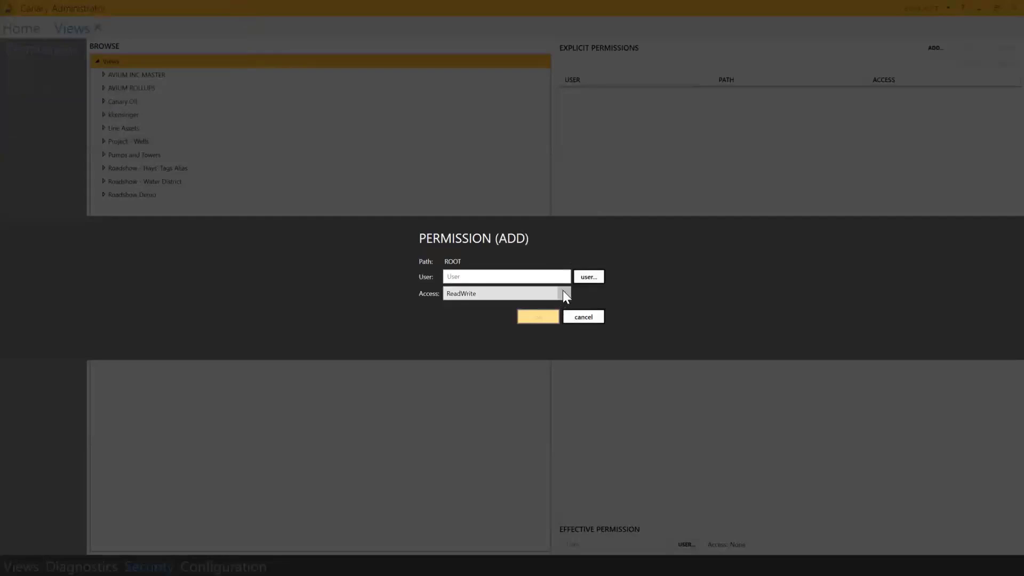
pyautogui.click(525, 275)
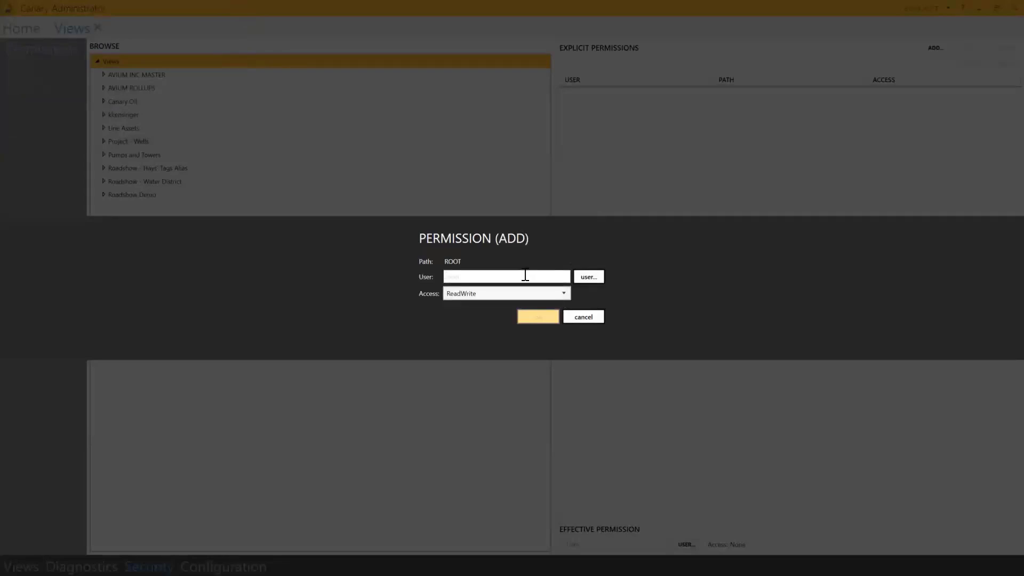
pyautogui.click(537, 317)
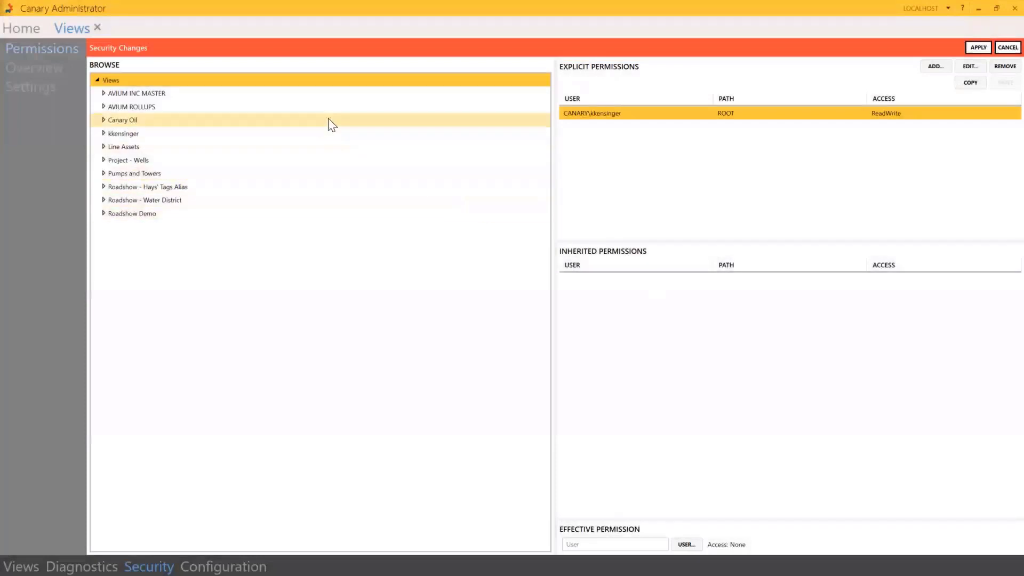
# Apply the ROOT permission and check the inherited ReadWrite entry on the Canary Oil branch
pyautogui.click(128, 82)
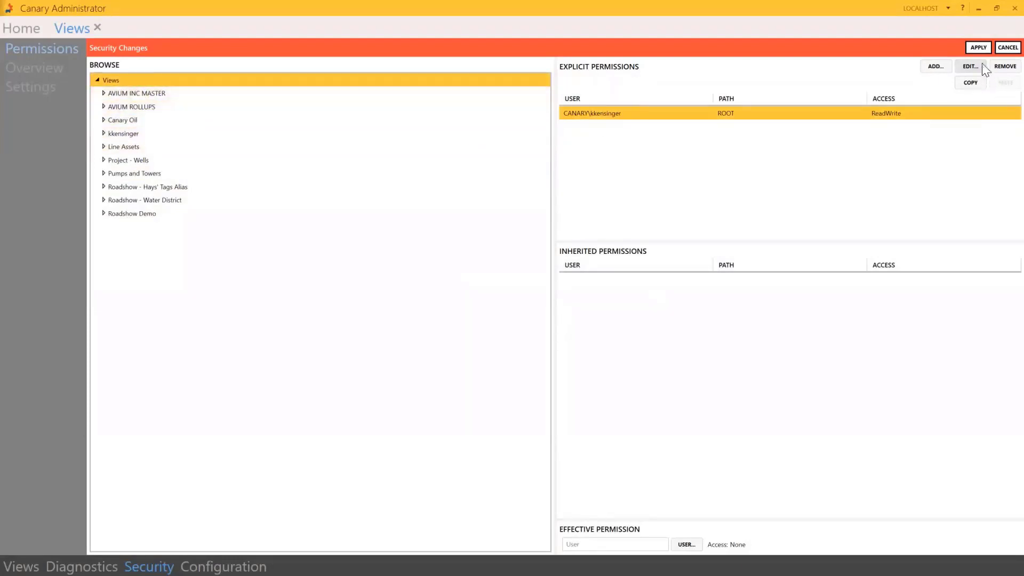
pyautogui.click(978, 48)
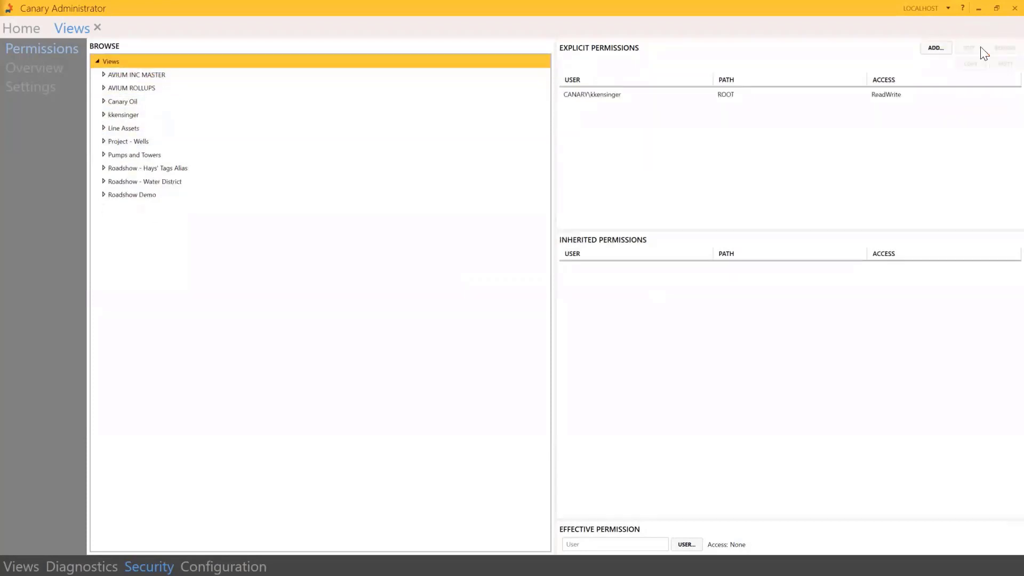
pyautogui.click(228, 101)
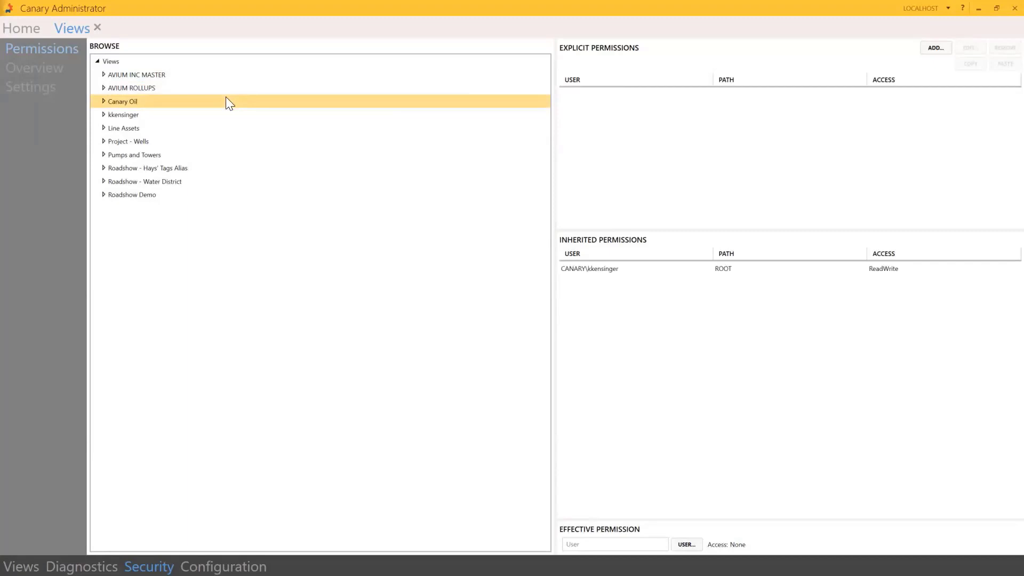
pyautogui.click(604, 271)
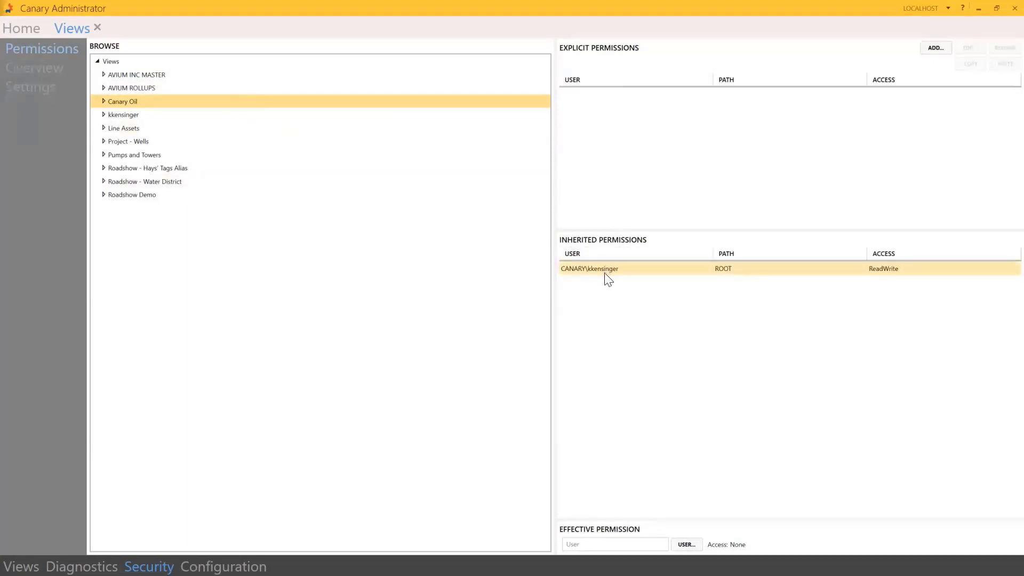
pyautogui.click(132, 65)
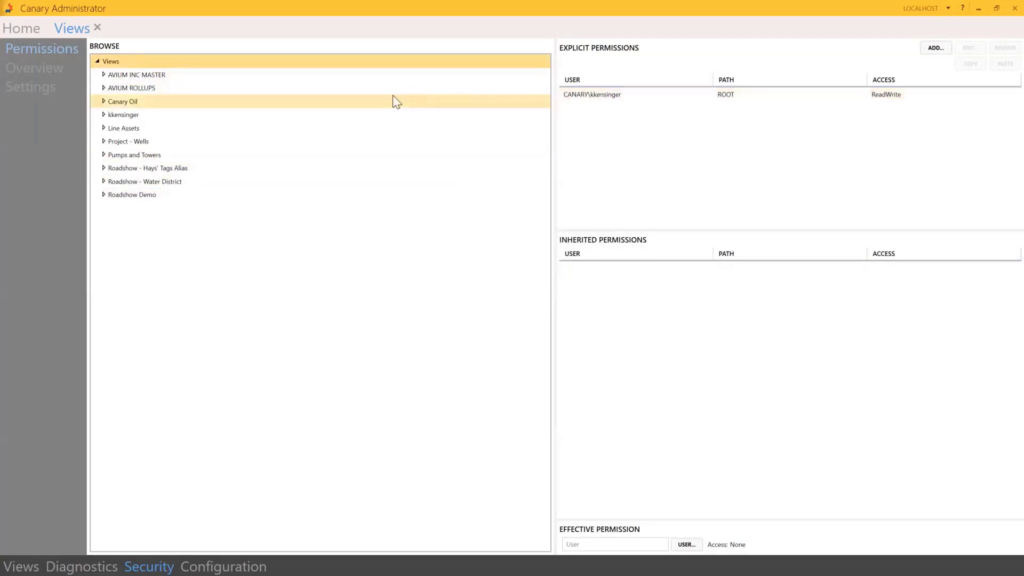
pyautogui.click(249, 192)
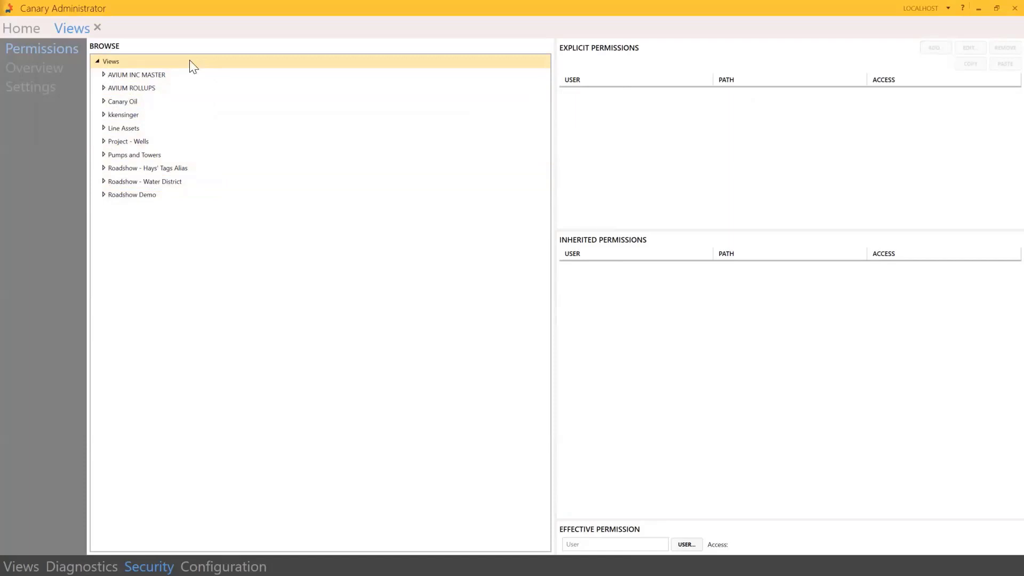
# Check the Travis branch's explicit ReadWrite and a Comal tag's permissions, then open Overview
pyautogui.click(104, 115)
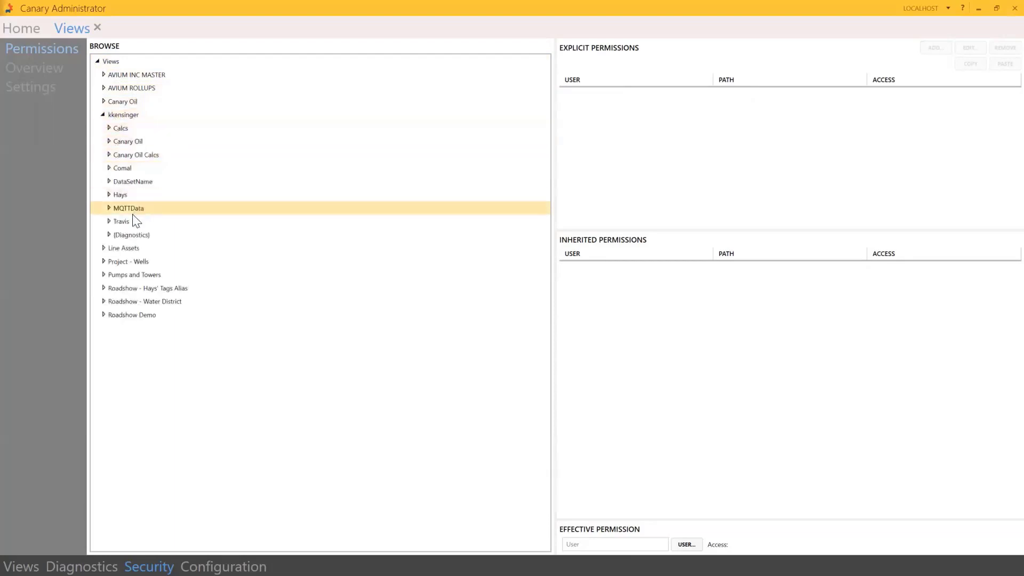
pyautogui.click(121, 223)
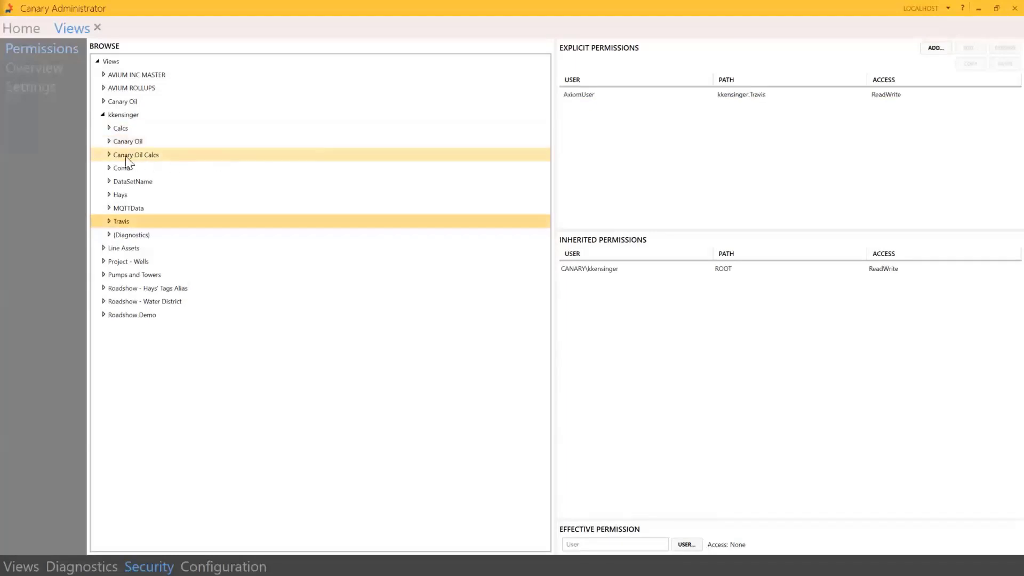
pyautogui.click(106, 167)
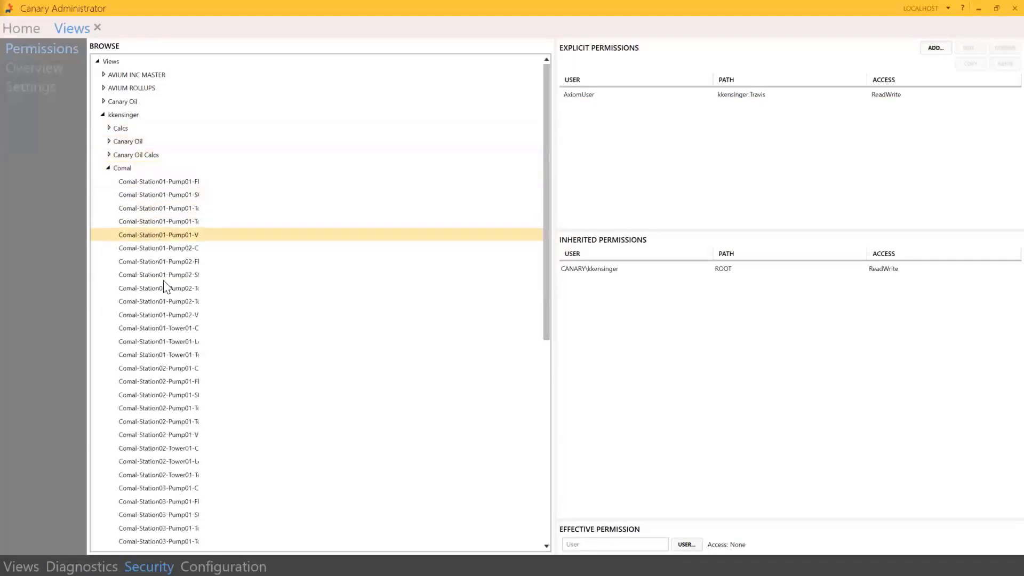
pyautogui.click(165, 238)
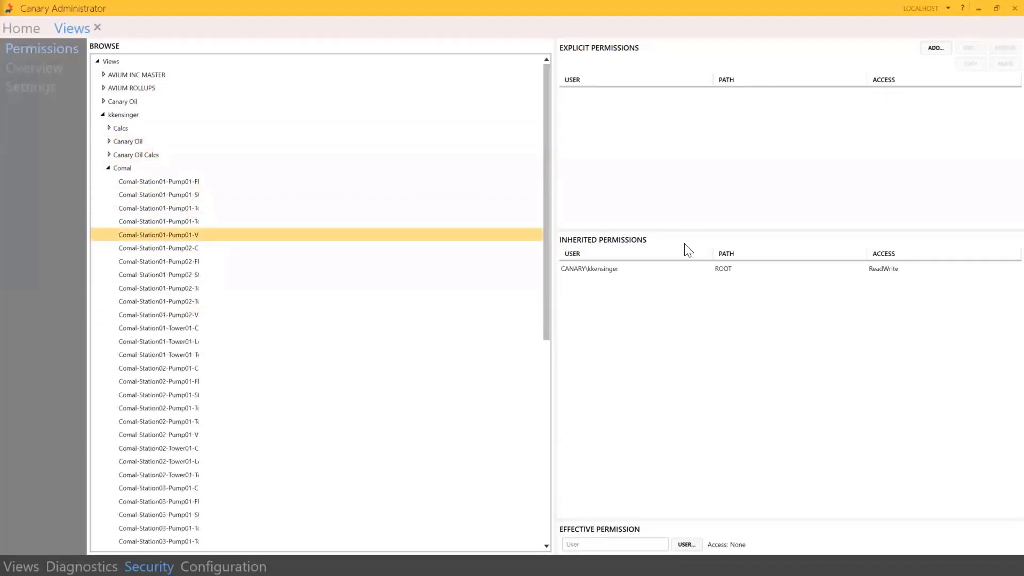
pyautogui.click(108, 167)
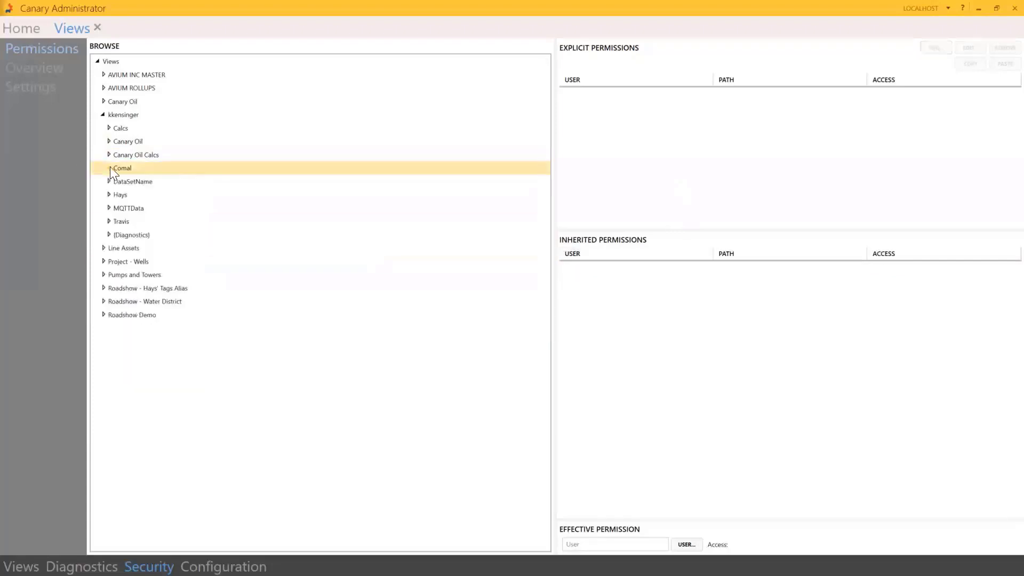
pyautogui.click(43, 68)
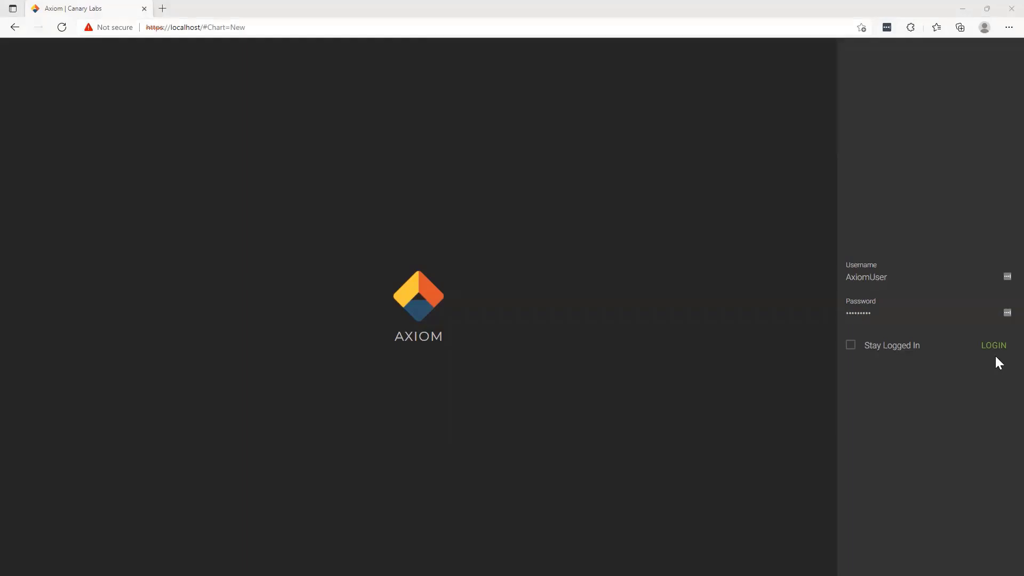
# Log in as AxiomUser, create a new untitled chart, and browse trends showing only Travis
pyautogui.click(995, 347)
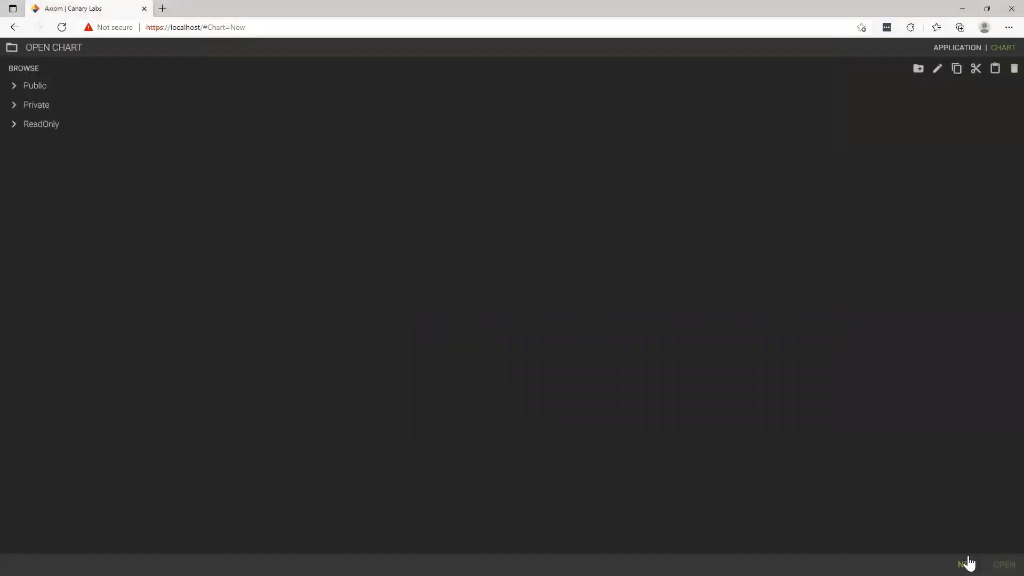
pyautogui.click(967, 566)
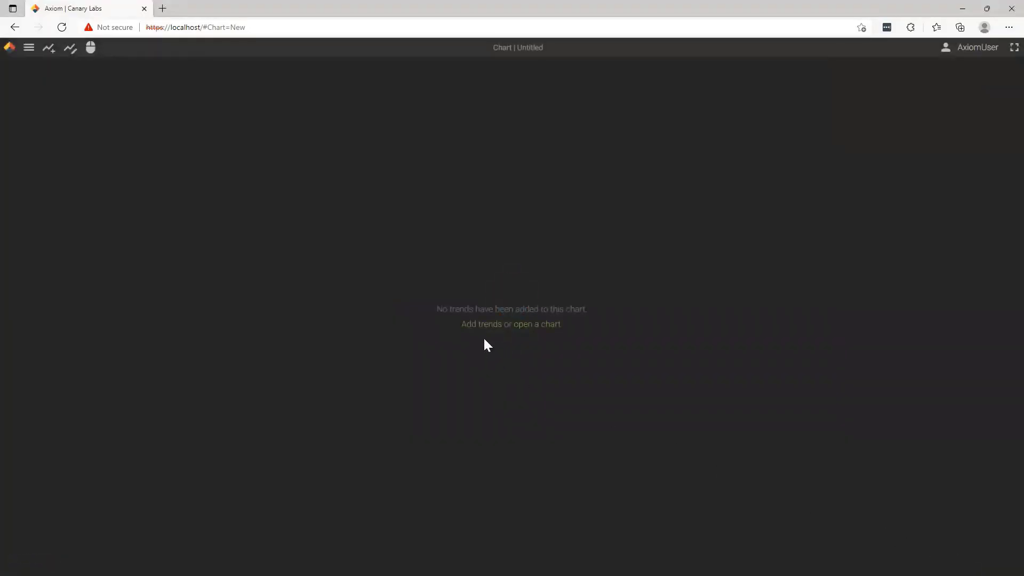
pyautogui.click(480, 325)
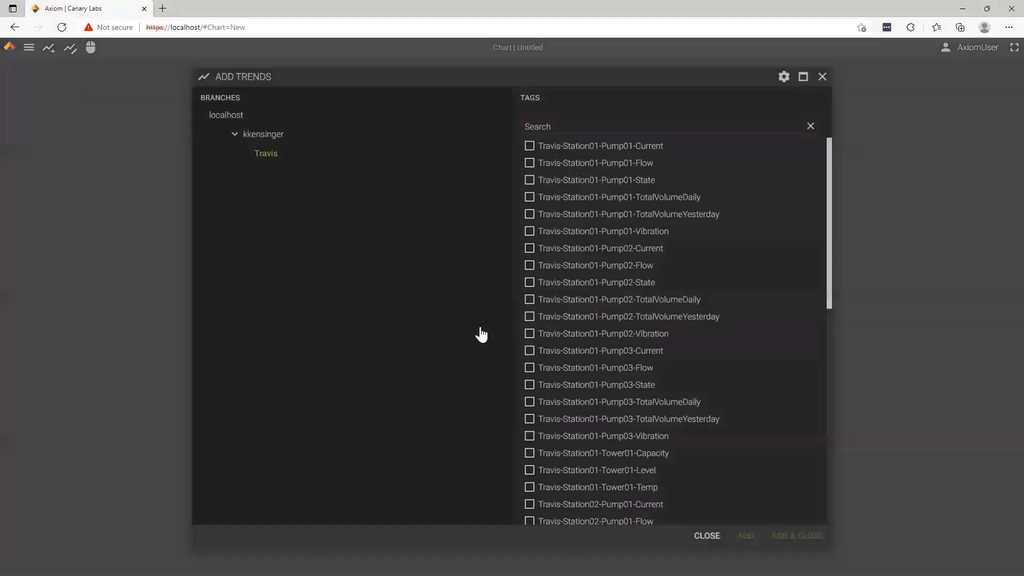